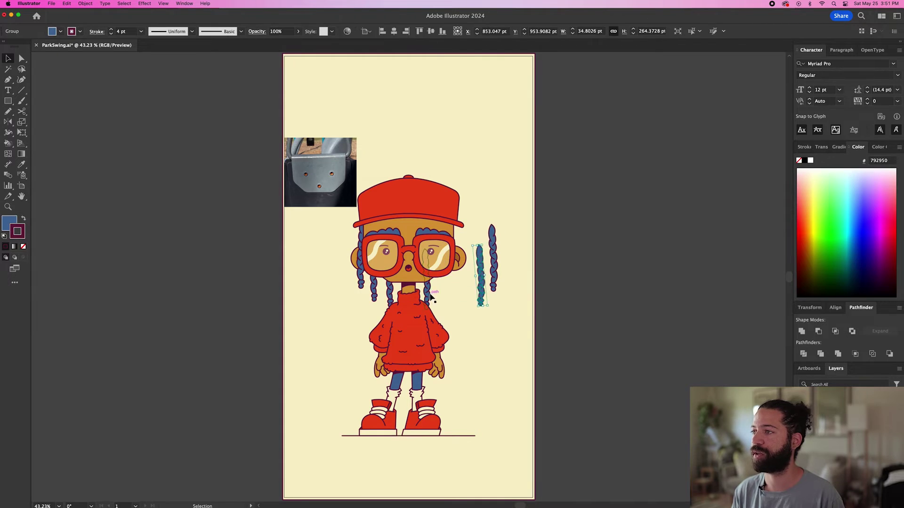
Undo the last braid moves to put the braids back on the right side of the head.
key(super+z)
key(super+z)
key(super+z)
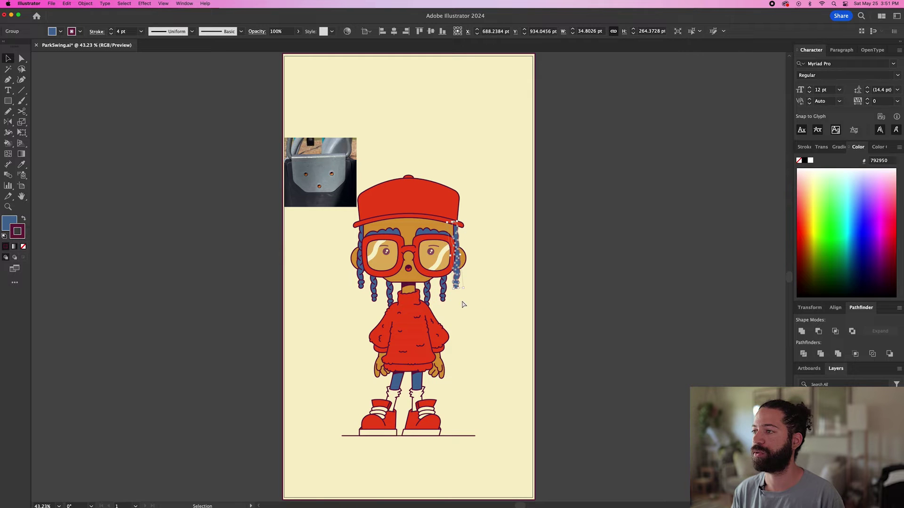
Move the outermost right braid off the head onto the empty background beside the character as a reference.
key(super+=)
key(super+=)
drag(417, 276, 454, 276)
click(464, 308)
scroll(478, 314, right, 3)
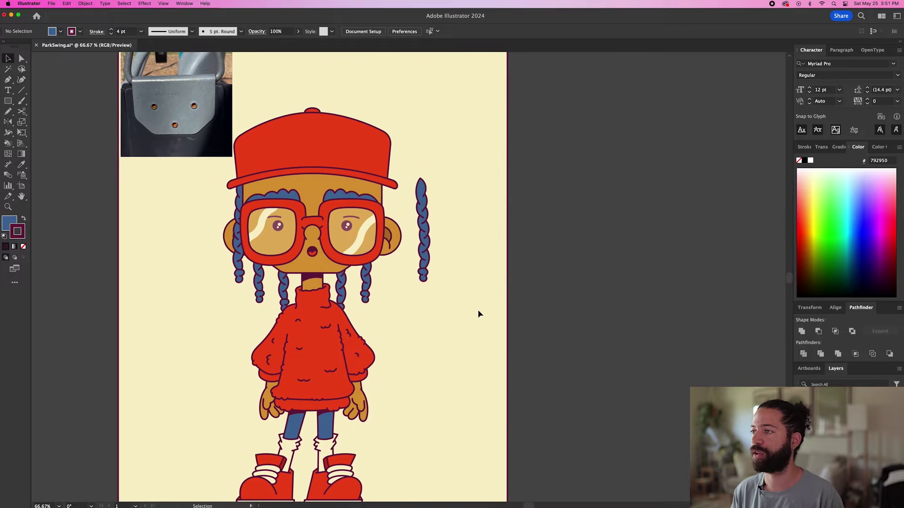
scroll(464, 262, up, 1)
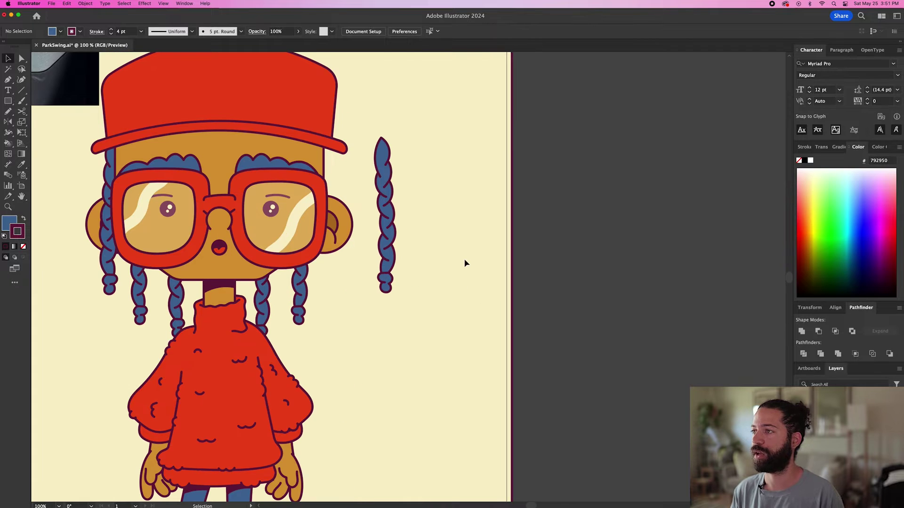
Accept the Pencil tool options with filled strokes, and draw a scalloped braid outline about 43 by 266 pt beside the reference braid.
key(p)
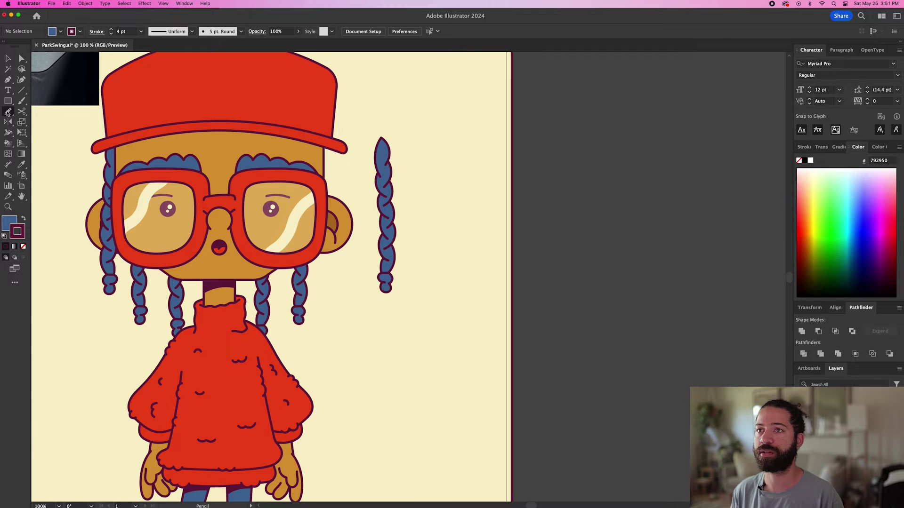
double_click(8, 112)
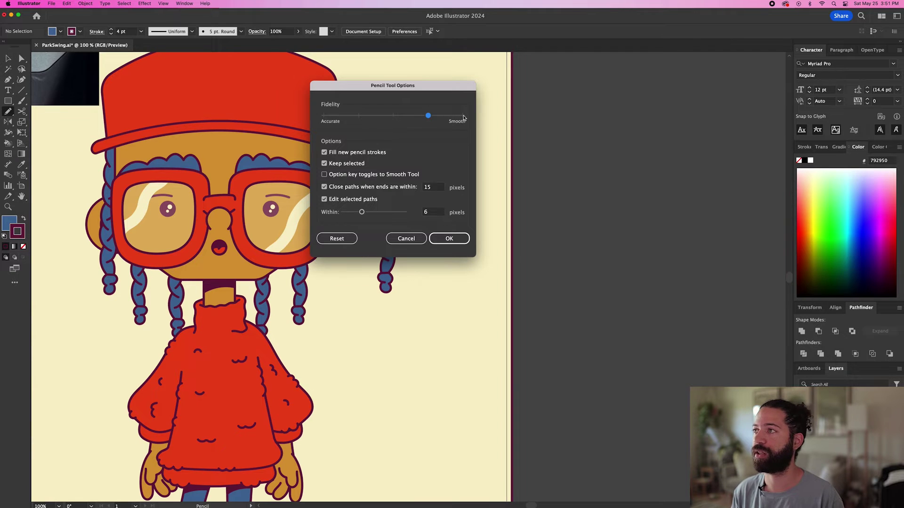
click(450, 238)
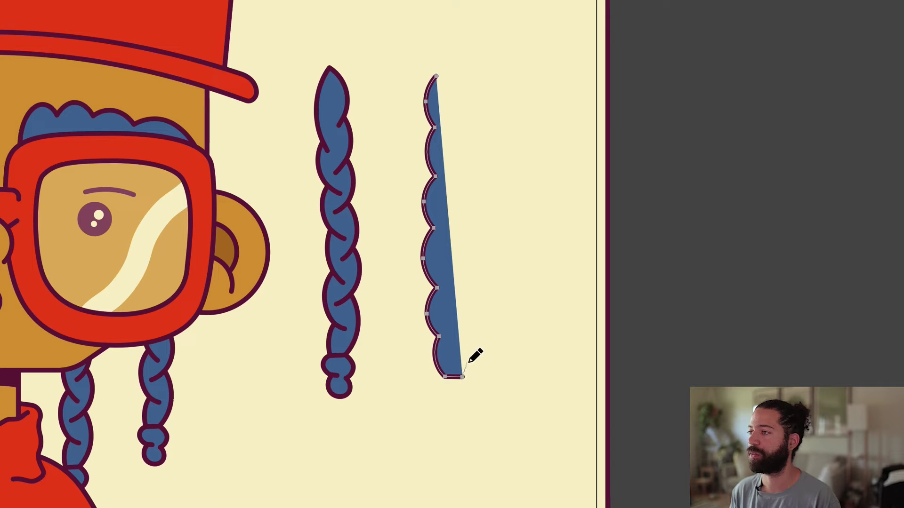
drag(463, 314, 462, 313)
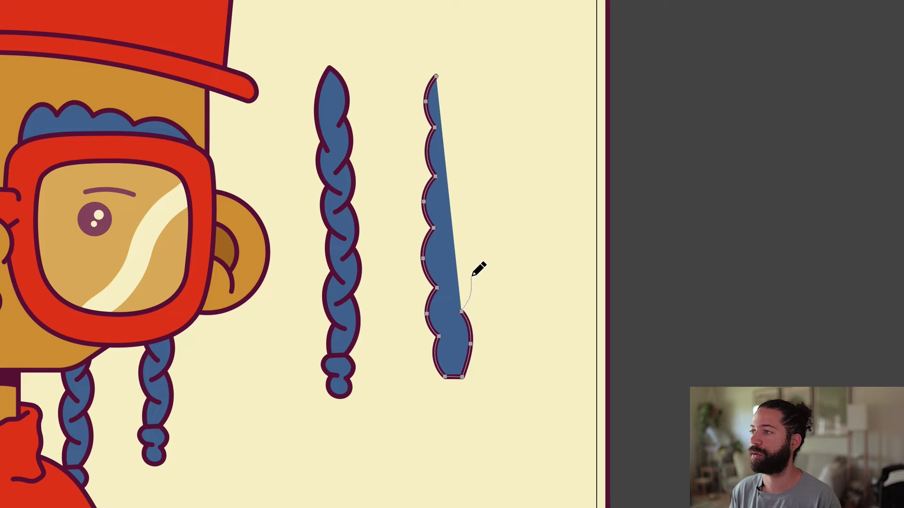
drag(461, 257, 460, 256)
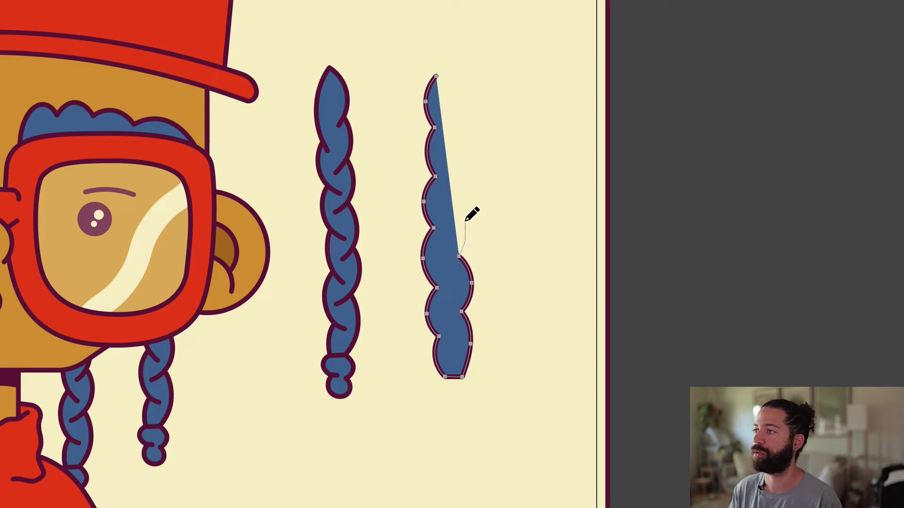
drag(466, 221, 455, 205)
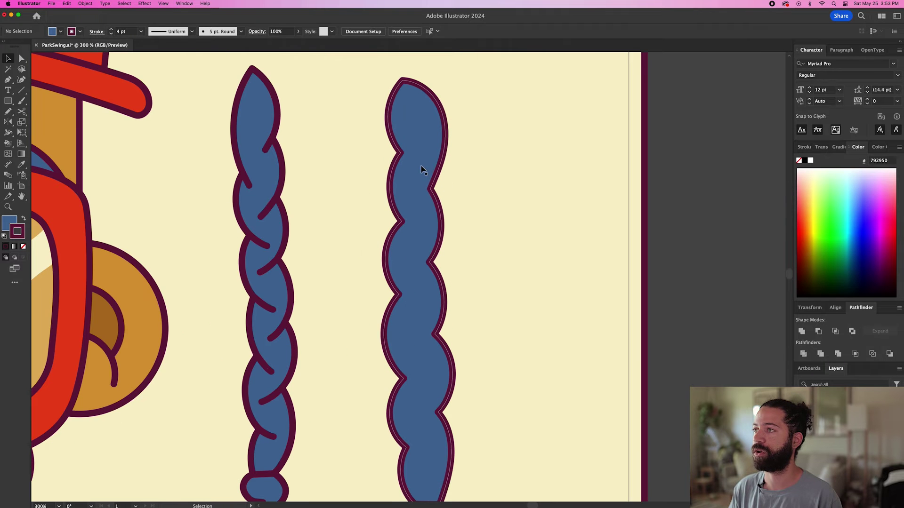
Isolate the new braid outline and draw a short curved crease with the Pen tool inward from its uppermost left notch.
double_click(417, 167)
scroll(425, 173, up, 4)
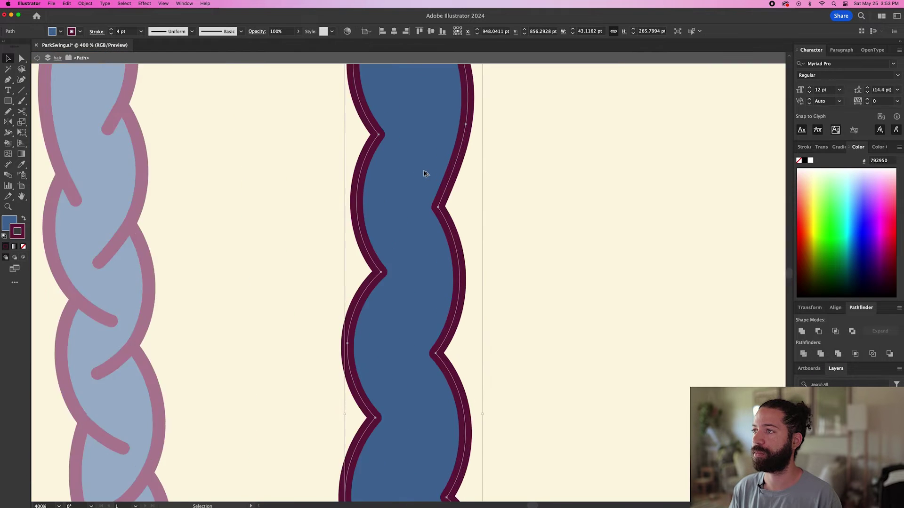
scroll(408, 274, down, 2)
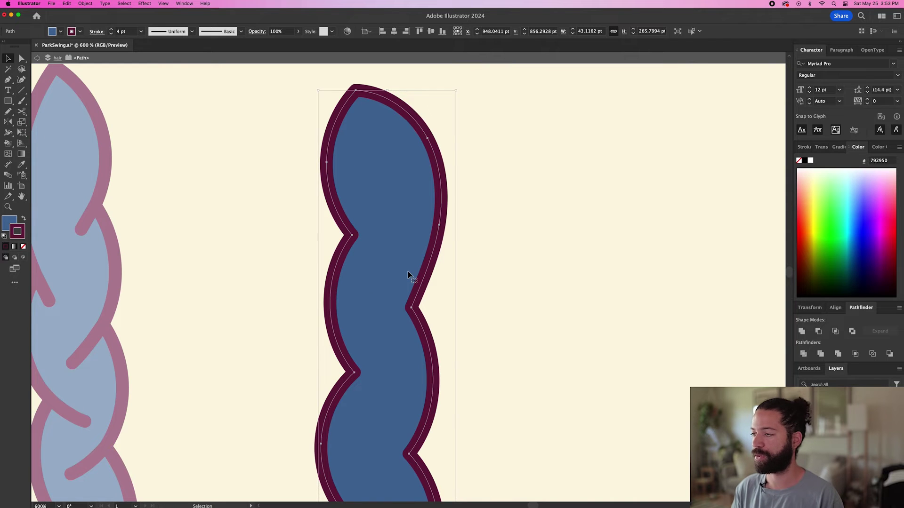
key(p)
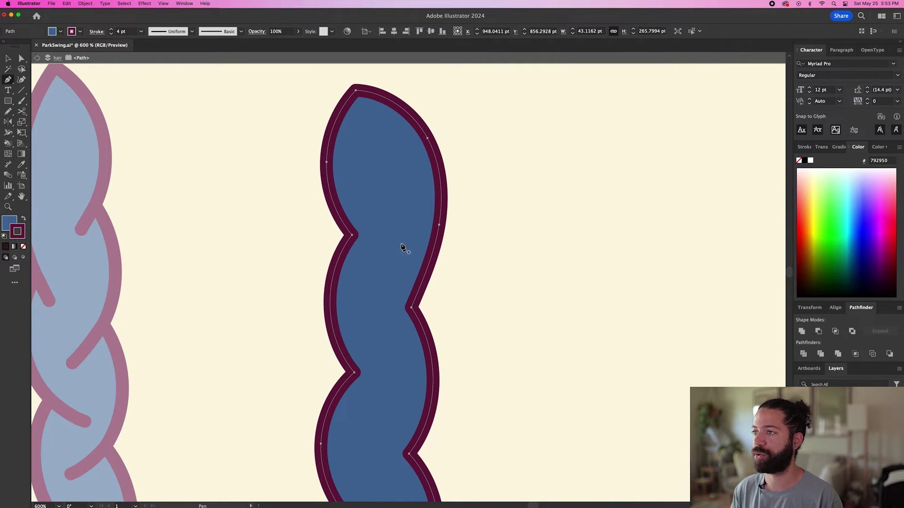
super+click(479, 264)
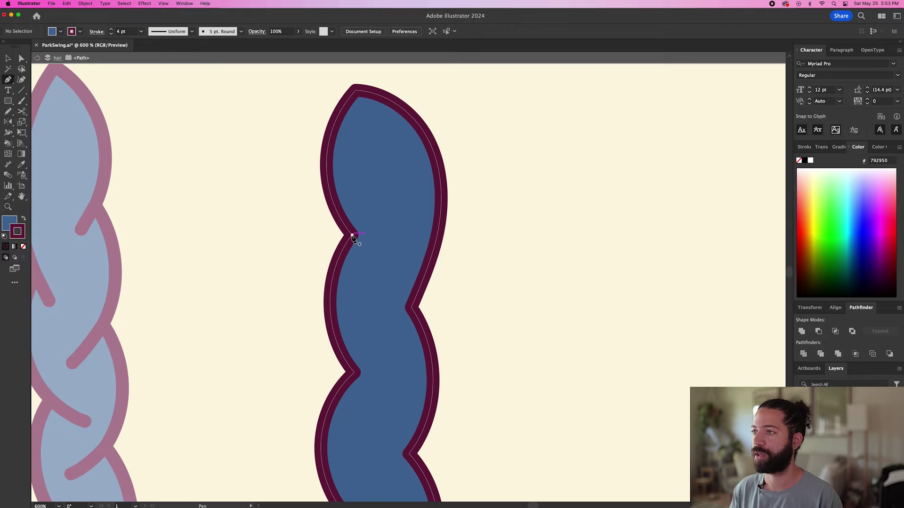
click(352, 235)
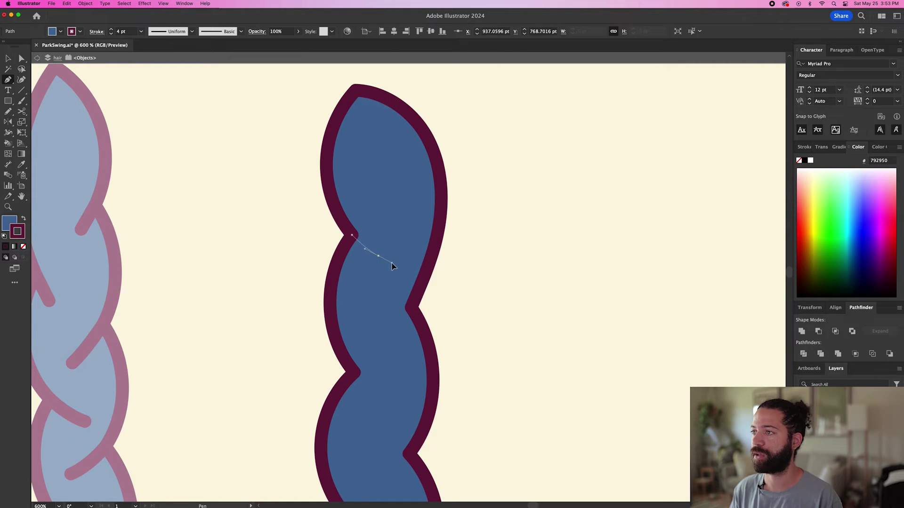
drag(392, 266, 402, 267)
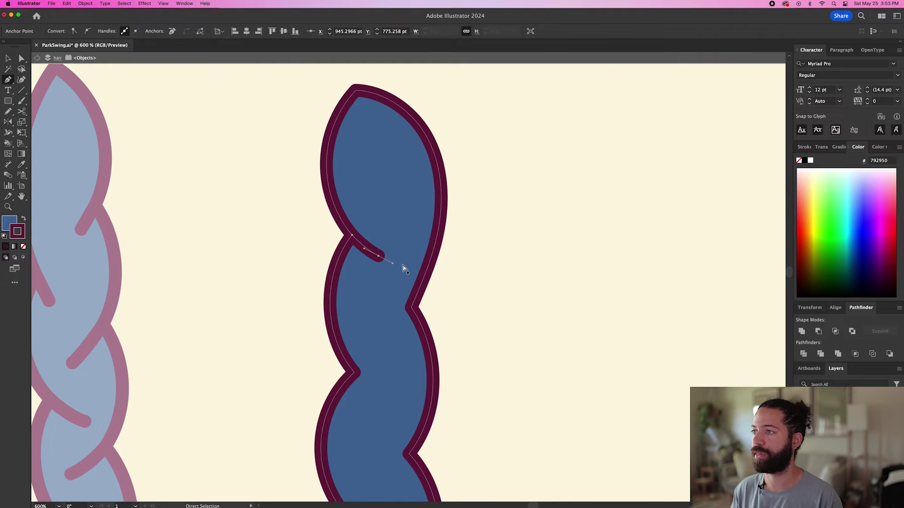
super+click(500, 277)
Draw a curved crease inward from the braid's uppermost right notch and nudge its end point slightly down.
drag(411, 308, 391, 329)
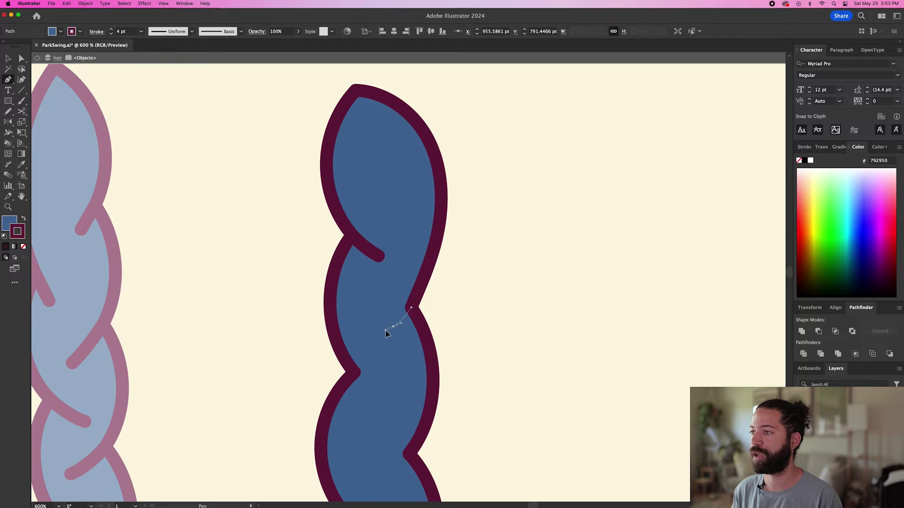
click(387, 330)
super+click(452, 320)
scroll(429, 223, down, 5)
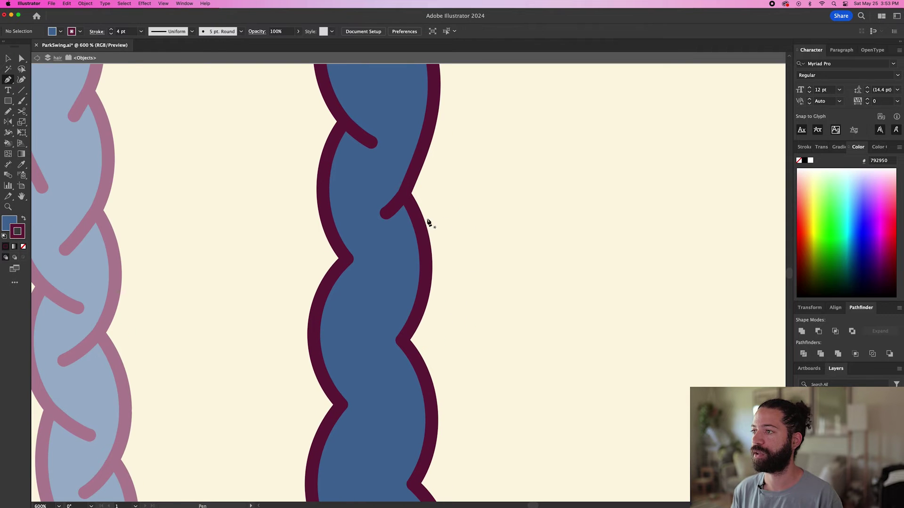
key(a)
drag(386, 213, 386, 217)
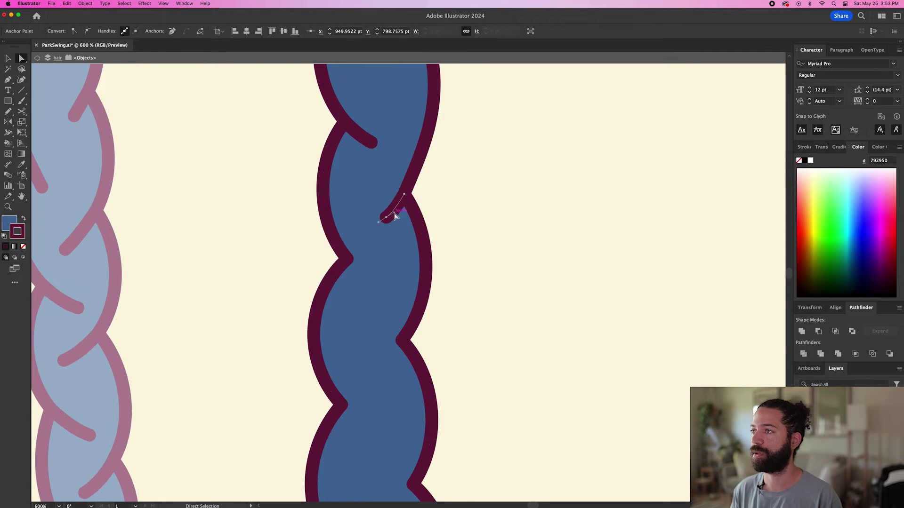
Draw curved Pen creases inward from the braid's second left notch and second right notch.
key(p)
drag(347, 259, 473, 311)
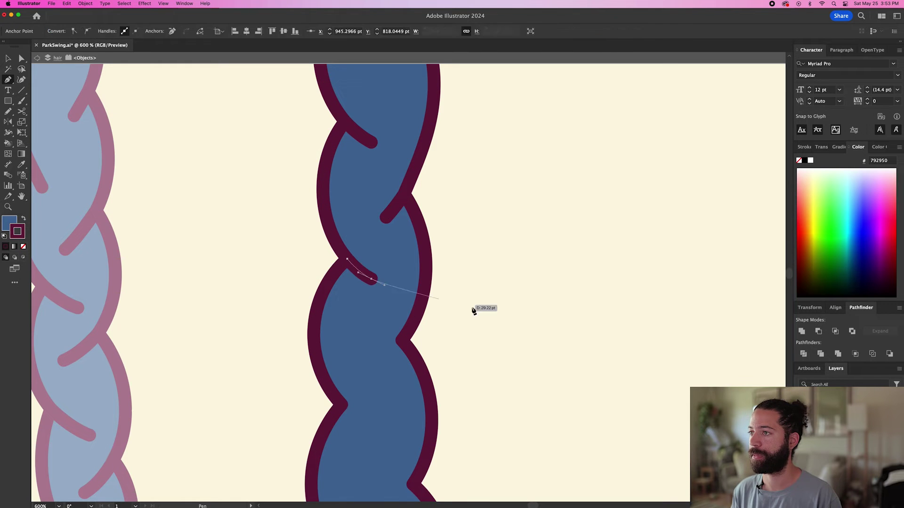
super+click(474, 310)
scroll(442, 297, down, 3)
click(439, 281)
drag(414, 301, 403, 309)
super+click(491, 306)
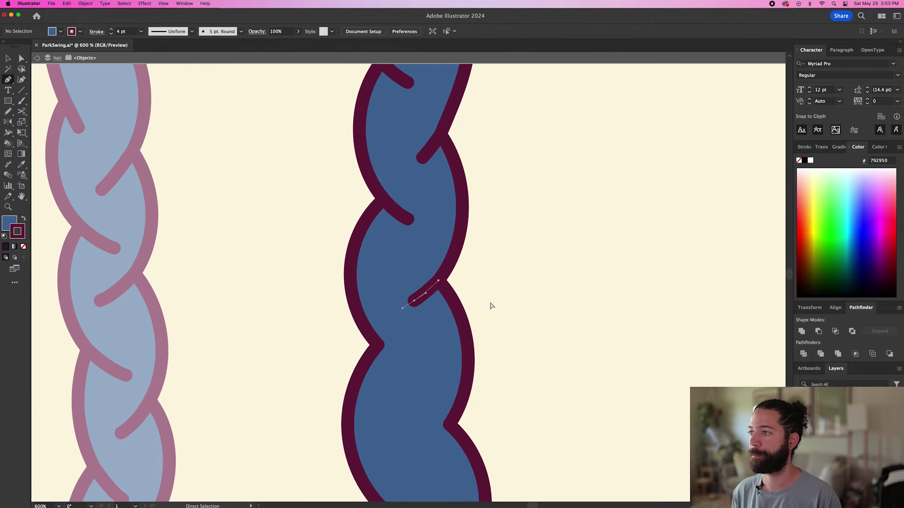
Draw curved Pen creases inward from the braid's third left notch and third right notch.
scroll(491, 307, up, 2)
mouse_move(391, 269)
mouse_down()
mouse_move(405, 277)
mouse_move(401, 269)
mouse_up()
super+click(483, 294)
drag(483, 321, 528, 213)
click(487, 219)
drag(459, 246, 449, 253)
drag(541, 228, 490, 159)
super+click(512, 224)
Draw the remaining Pen creases from the fourth left, fourth right and lowest left notches of the braid.
click(374, 239)
drag(409, 263, 428, 275)
super+click(485, 287)
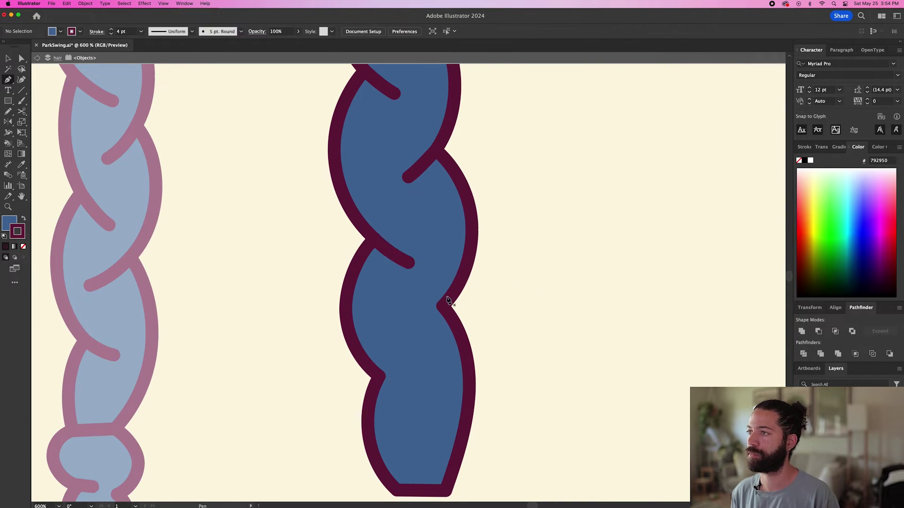
click(443, 305)
click(406, 328)
super+click(425, 375)
click(379, 377)
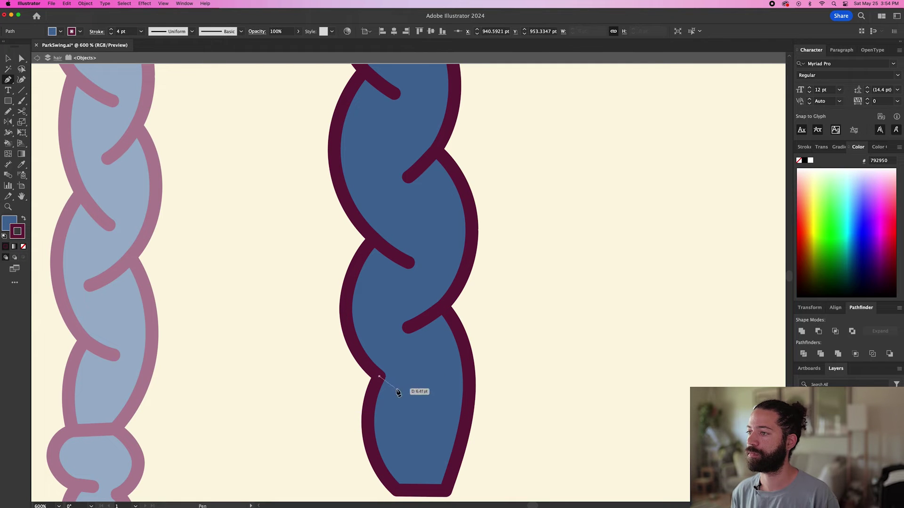
drag(413, 394, 427, 398)
super+click(506, 408)
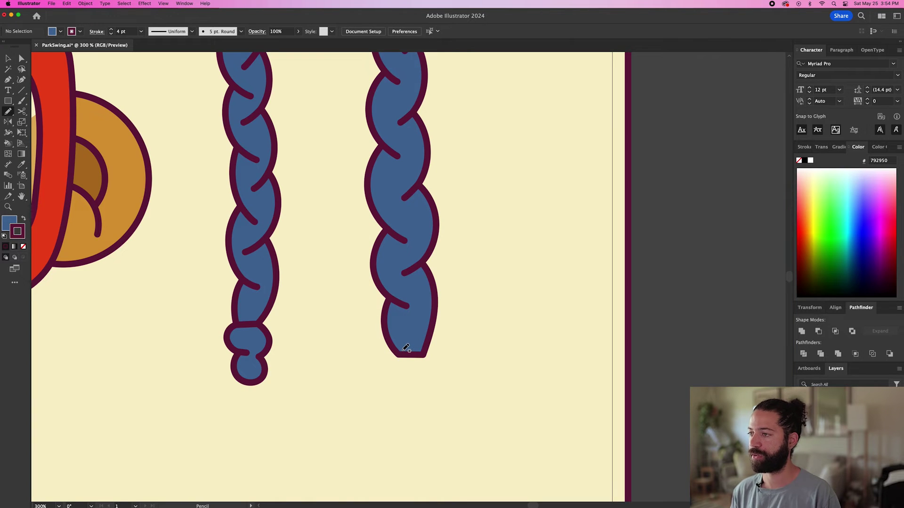
Draw a hair tie about 24 by 17 pt around the braid's lower end with the Pencil tool and sample the glasses' red for it.
drag(397, 360, 431, 356)
key(i)
click(54, 165)
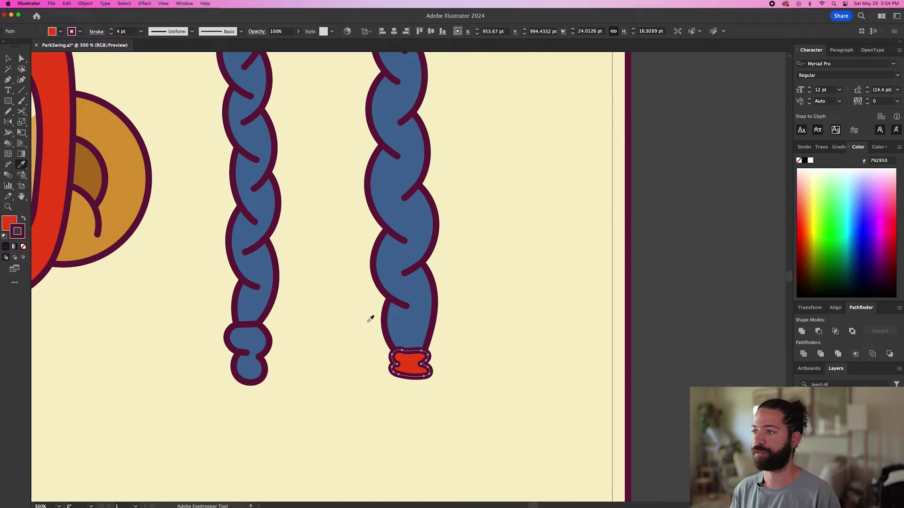
key(super+shift+a)
Draw a pointed hair tip about 19 by 29 pt below the red tie with the Pencil tool and send it to the back.
key(n)
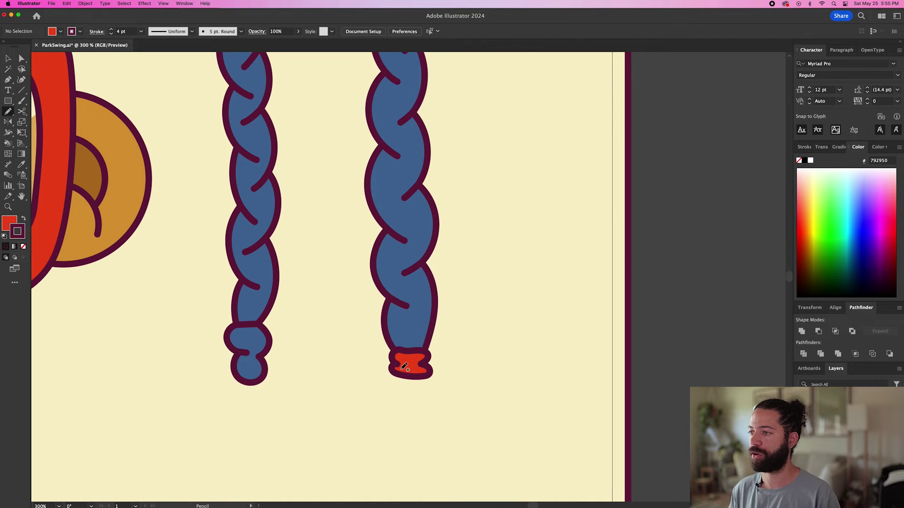
drag(411, 413, 410, 413)
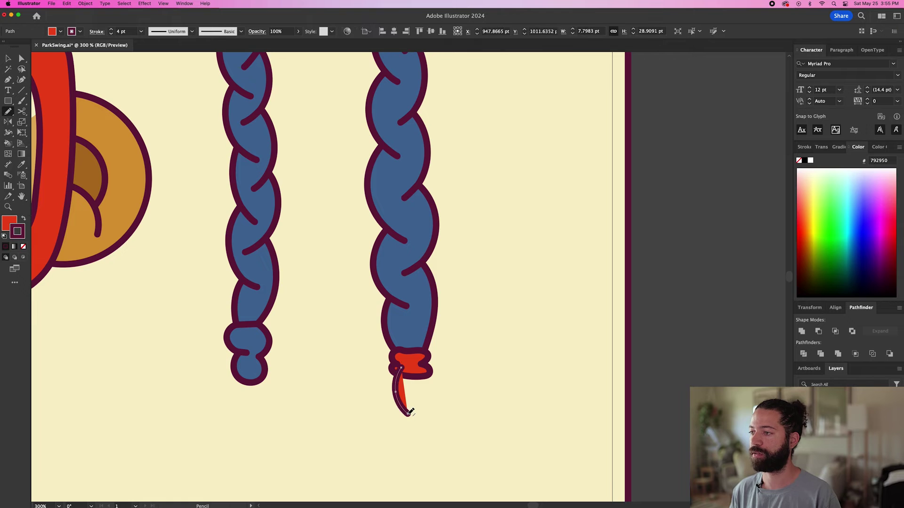
drag(429, 373, 427, 368)
key(super)
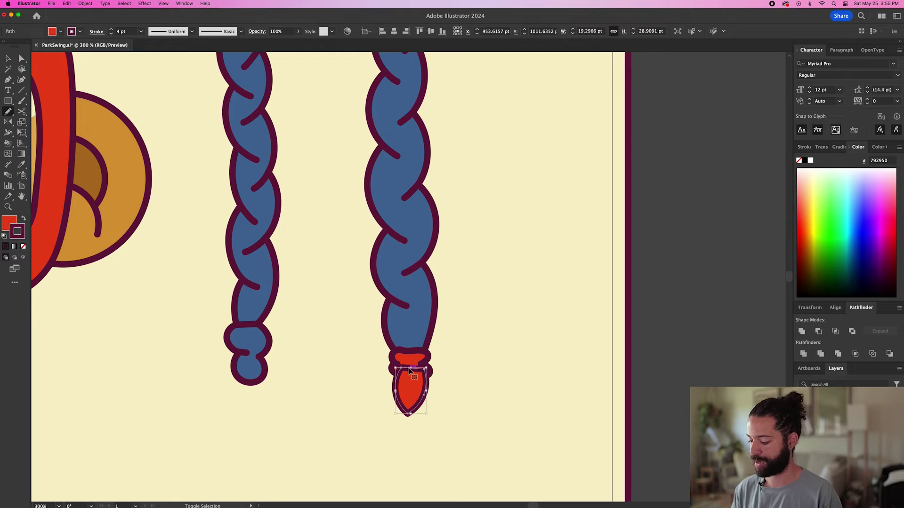
key(super)
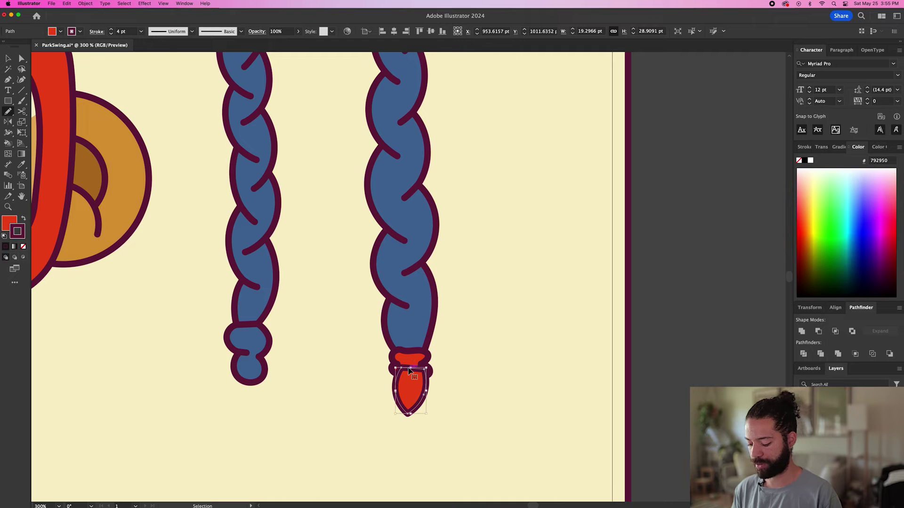
key(shift+super+[)
Recolor the pointed hair tip by sampling the braid's blue fill, and deselect it.
key(i)
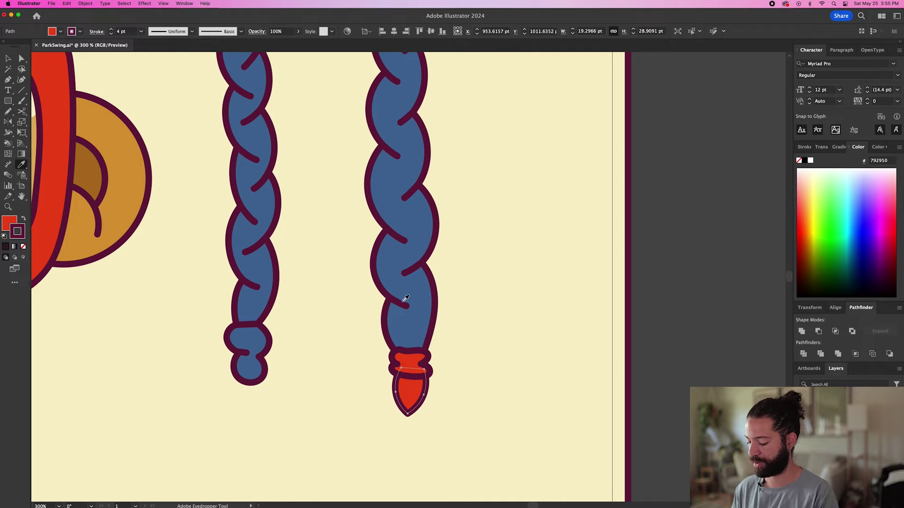
click(425, 318)
super+click(433, 420)
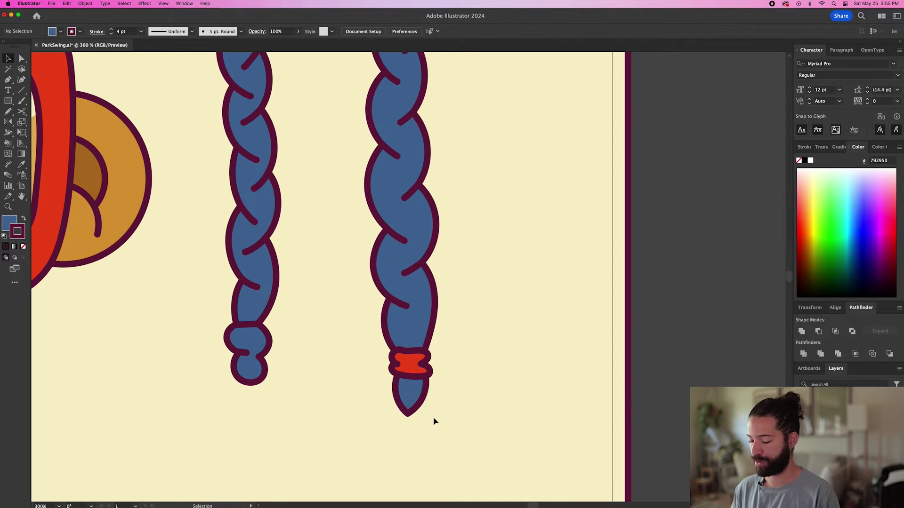
Isolate the new braid's group and draw a closed Pen shadow wedge about 12 by 12 pt in its uppermost left notch.
scroll(462, 397, down, 1)
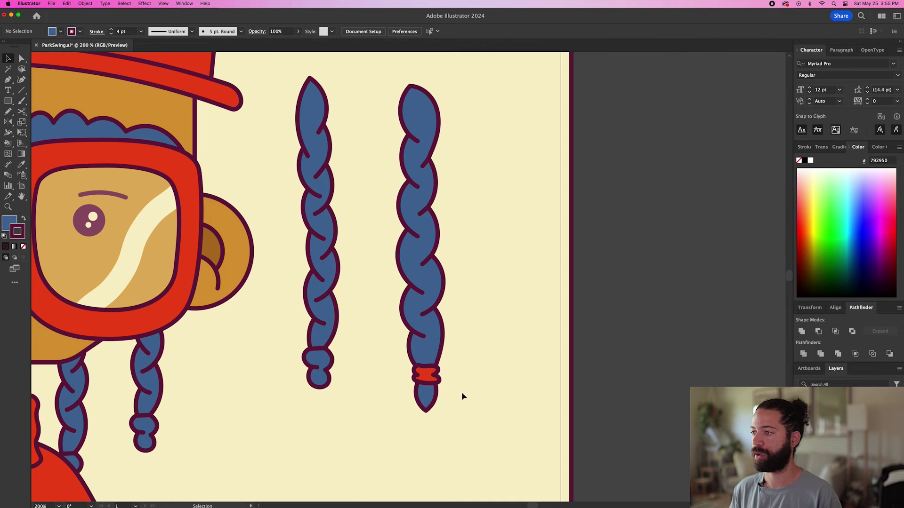
scroll(476, 93, up, 2)
double_click(360, 265)
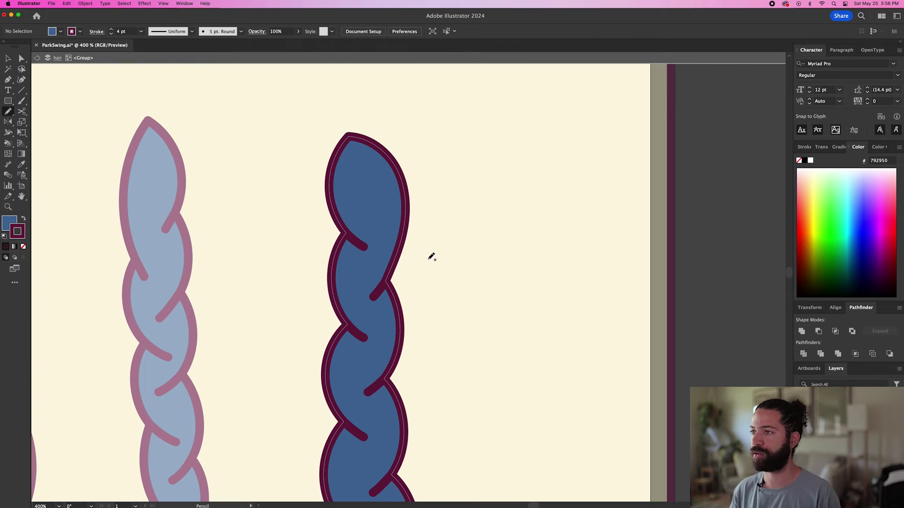
key(p)
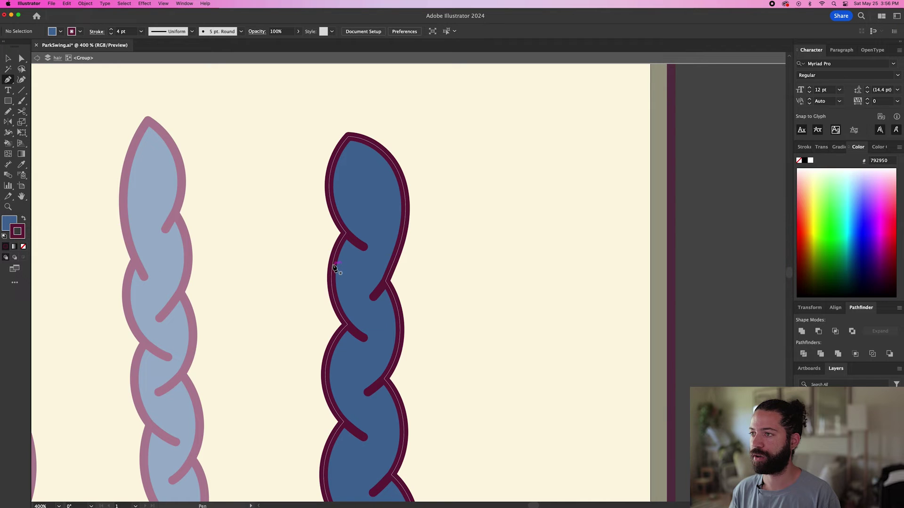
click(333, 264)
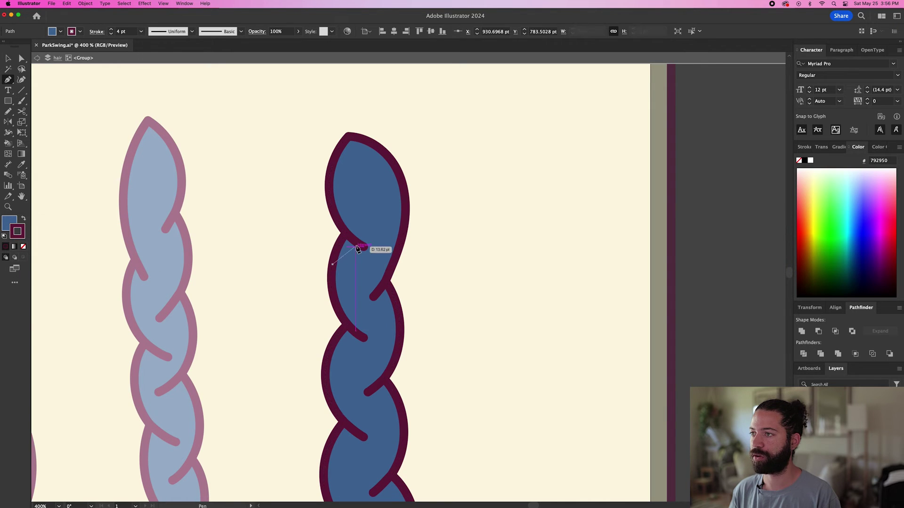
drag(383, 239, 382, 235)
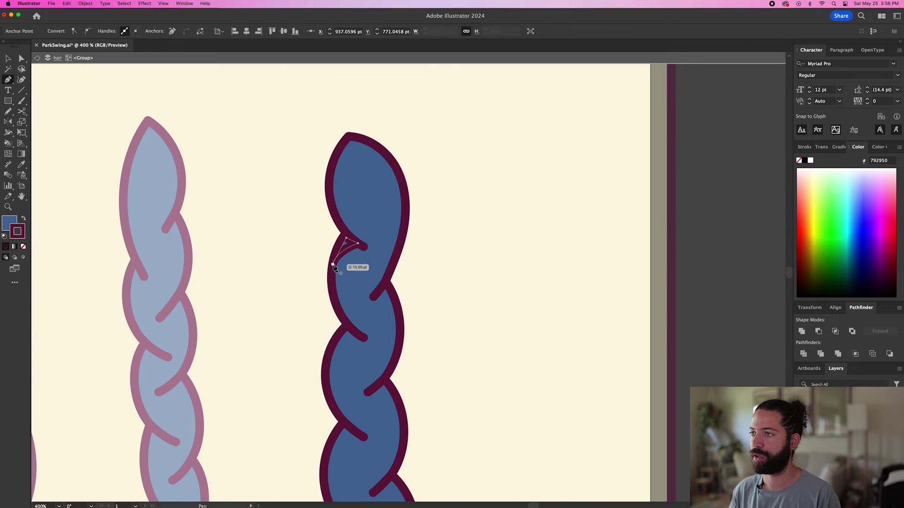
click(333, 265)
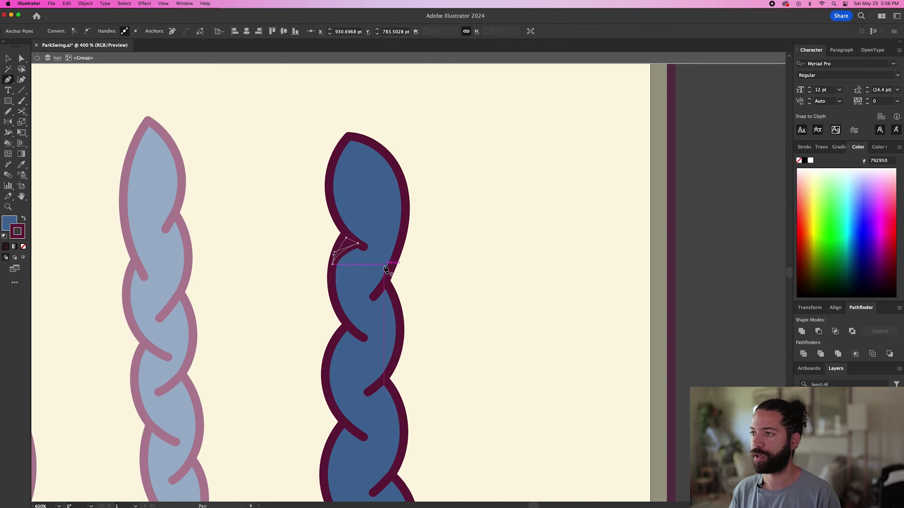
key(q)
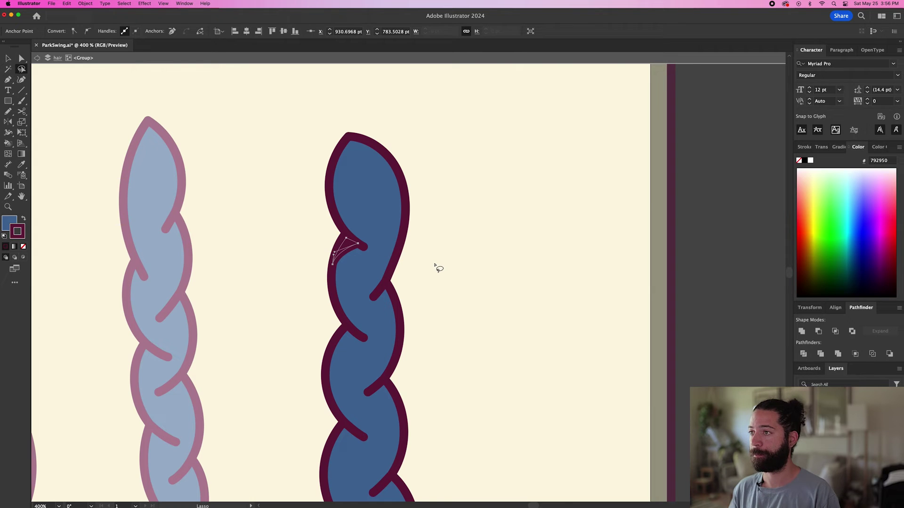
key(v)
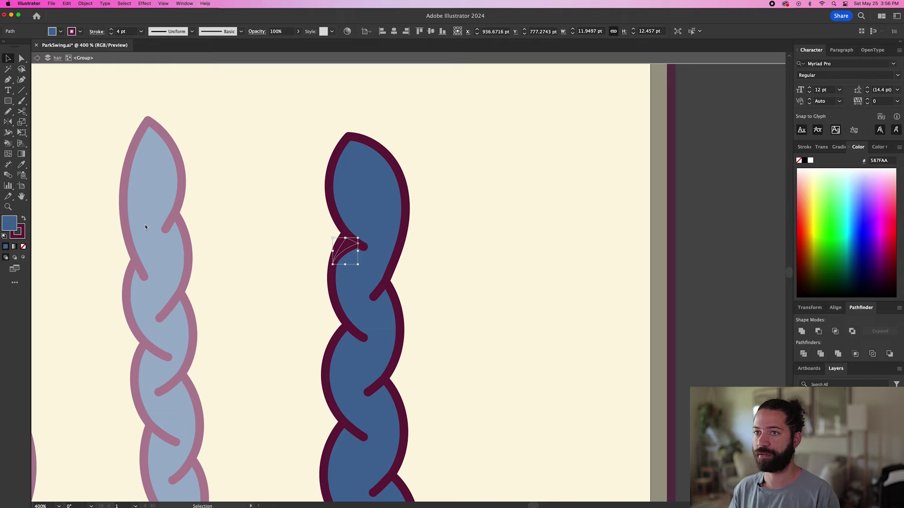
Fill the shadow wedge with the braid outline's dark maroon by sampling only that color with the Eyedropper.
key(i)
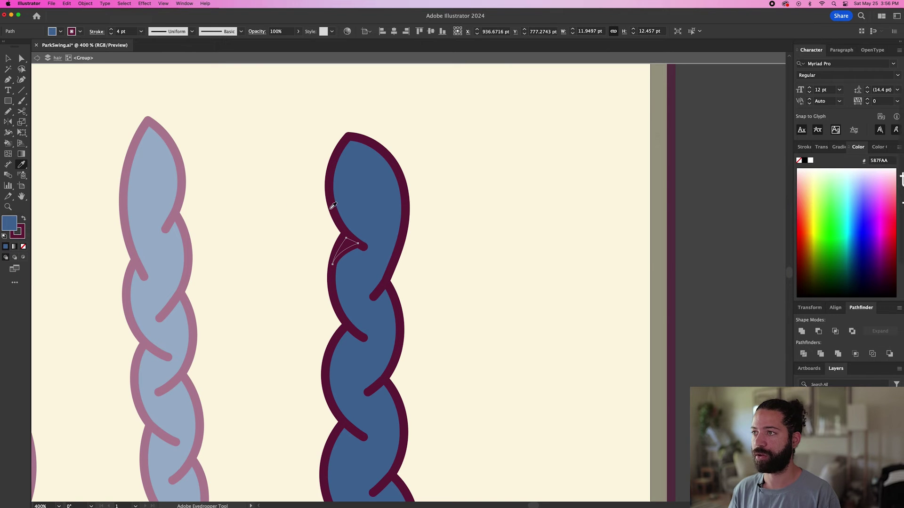
shift+click(334, 205)
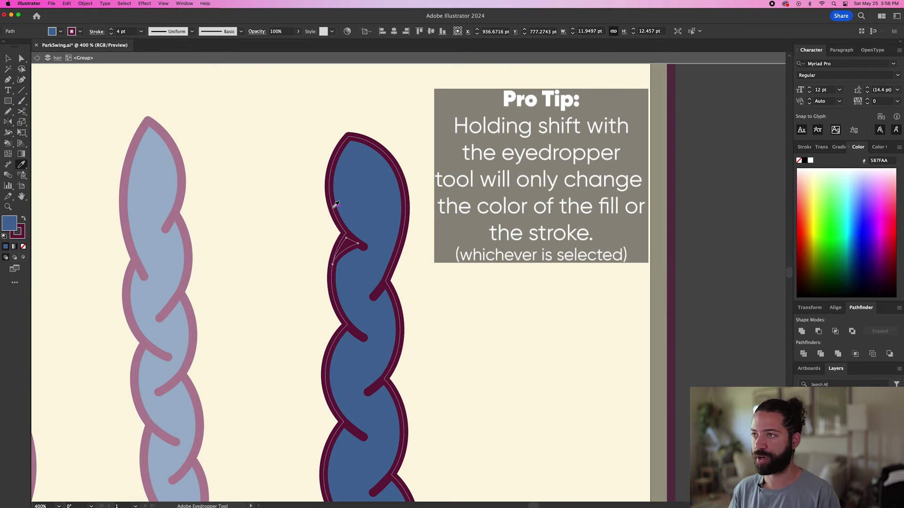
shift+click(336, 203)
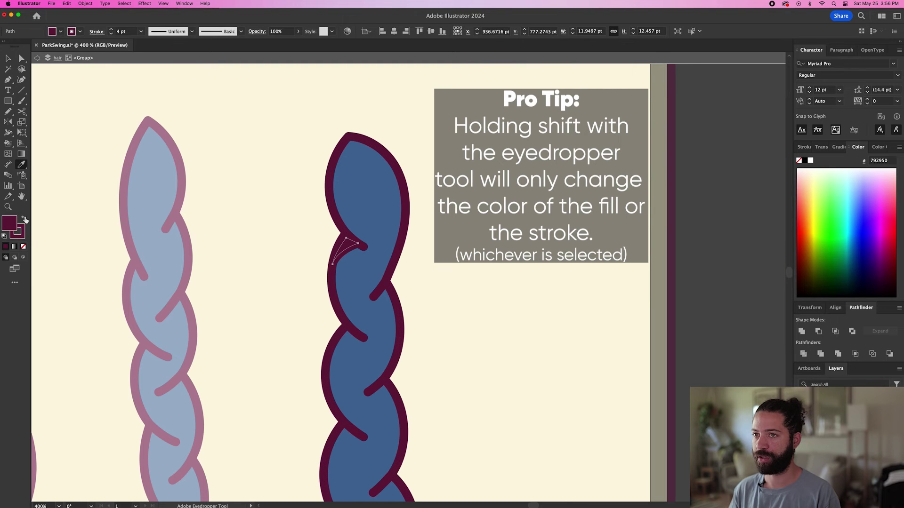
key(v)
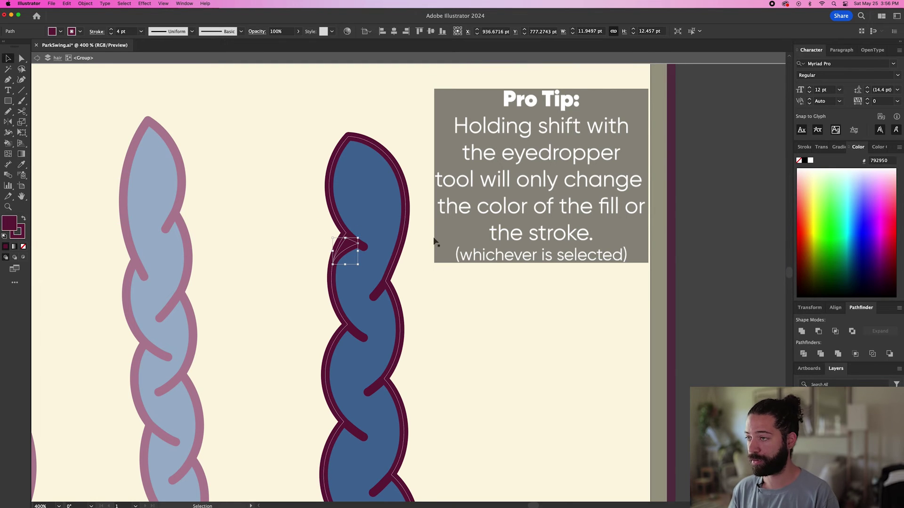
Draw closed maroon Pen shadow wedges in the second and third left notches of the braid.
click(426, 289)
key(p)
drag(427, 289, 440, 218)
drag(372, 264, 327, 306)
click(371, 263)
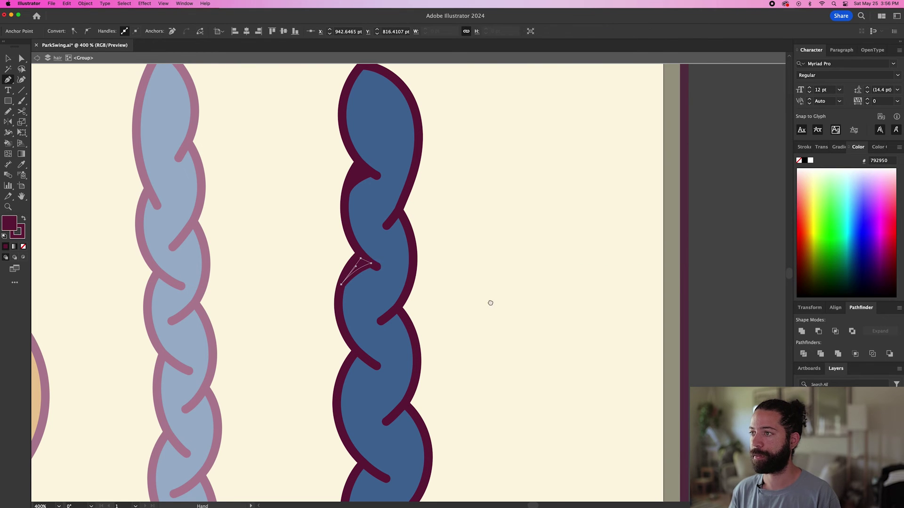
drag(490, 302, 495, 210)
click(376, 269)
drag(342, 296, 333, 314)
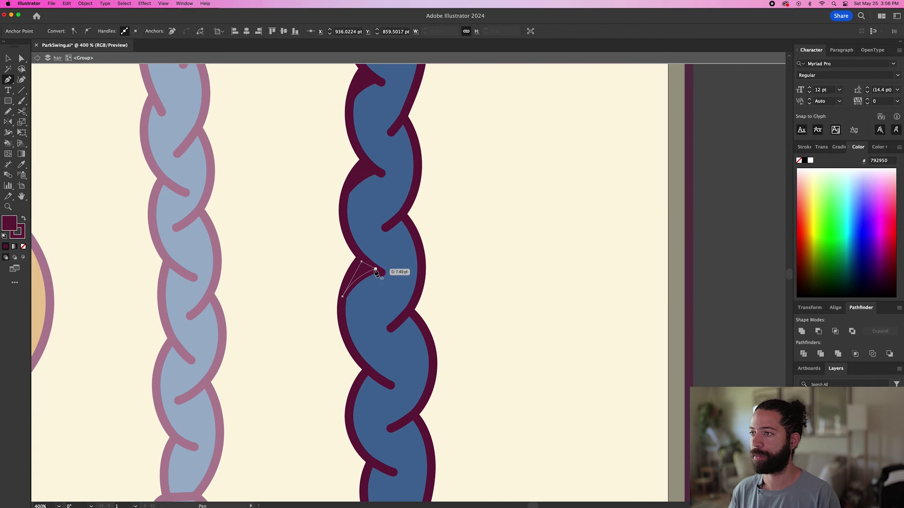
click(375, 269)
Draw a closed maroon Pen shadow wedge in the fourth left notch of the braid.
scroll(398, 266, down, 2)
scroll(395, 335, up, 4)
click(412, 277)
drag(343, 316, 318, 356)
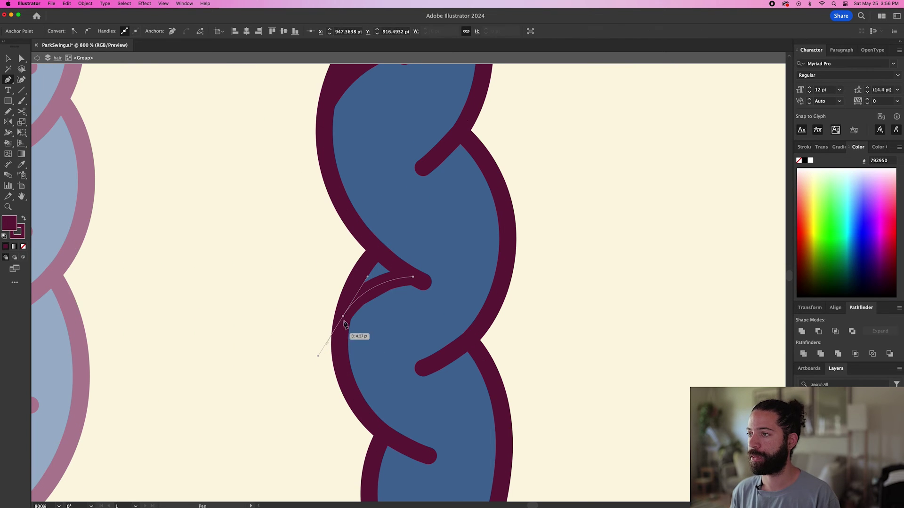
click(413, 277)
Draw a closed maroon Pen shadow wedge in the lowest left notch above the red tie, and exit the braid group's isolation.
drag(379, 345, 362, 141)
click(403, 250)
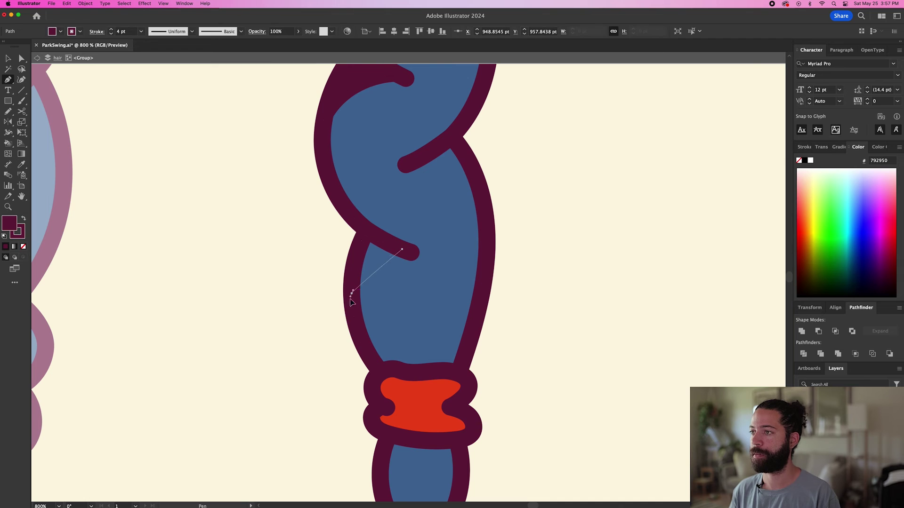
drag(352, 293, 338, 332)
click(352, 294)
click(369, 243)
click(403, 250)
key(v)
double_click(546, 276)
scroll(547, 277, down, 4)
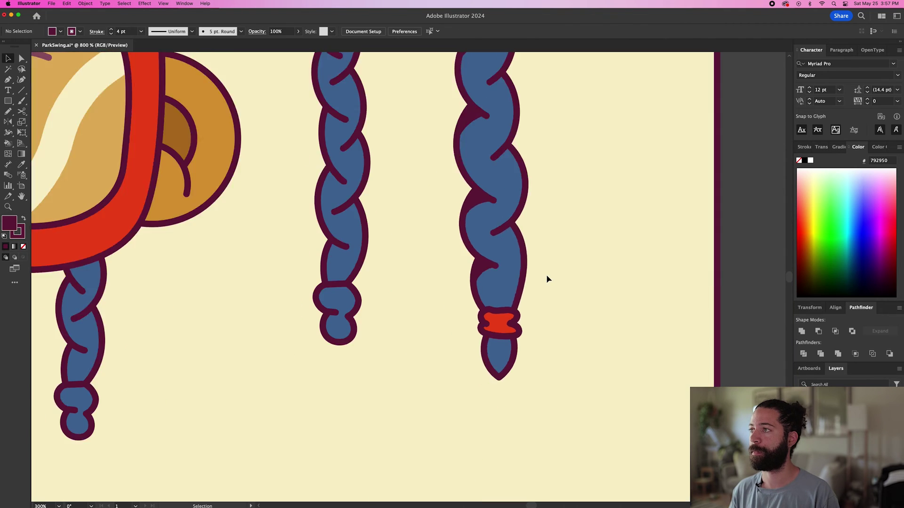
drag(546, 276, 472, 386)
drag(446, 330, 436, 311)
click(521, 306)
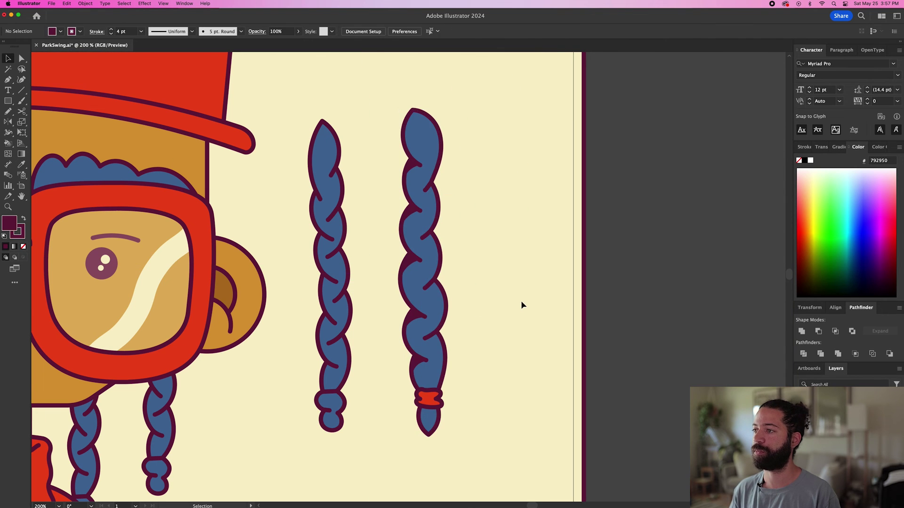